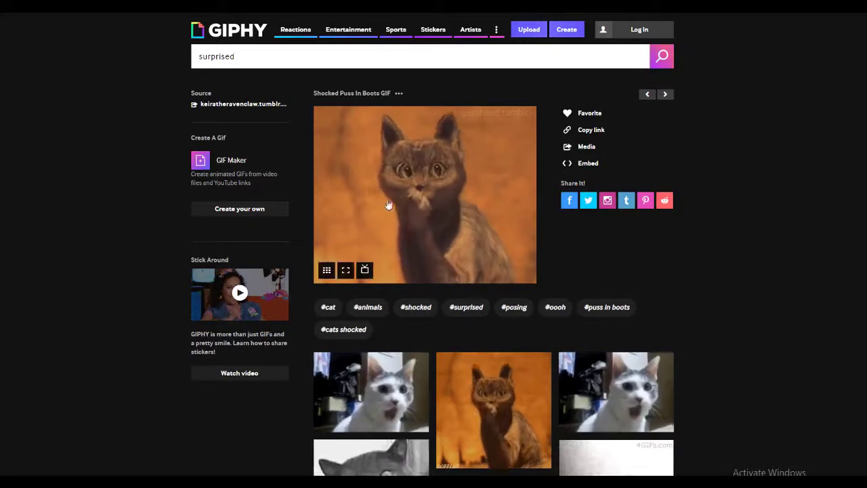
# Save Giphy's Shocked Puss In Boots cat GIF to the computer as giphy.gif
pyautogui.rightClick(435, 194)
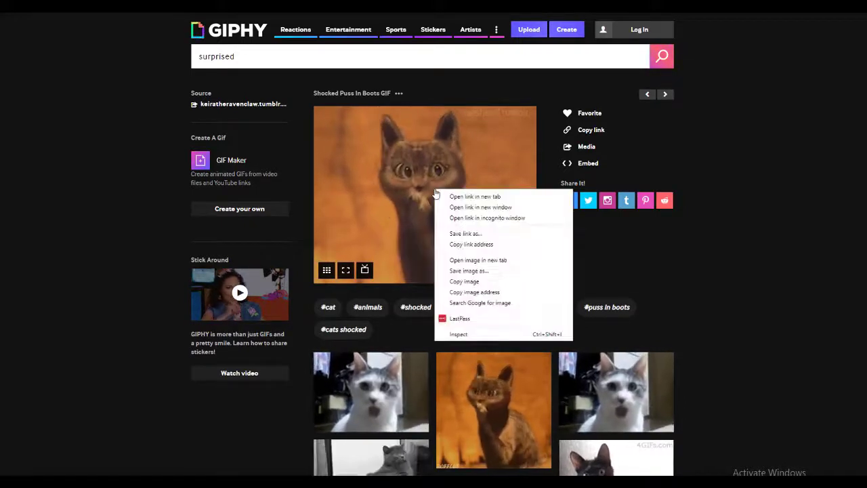
pyautogui.click(463, 271)
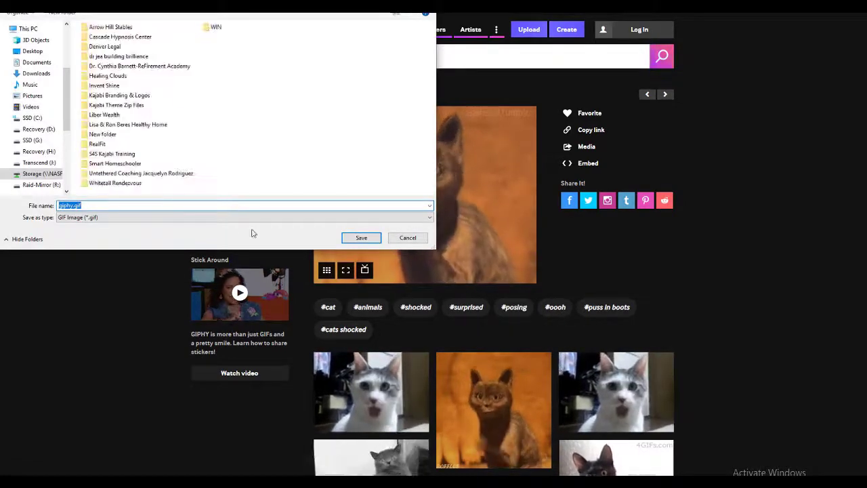
pyautogui.click(350, 242)
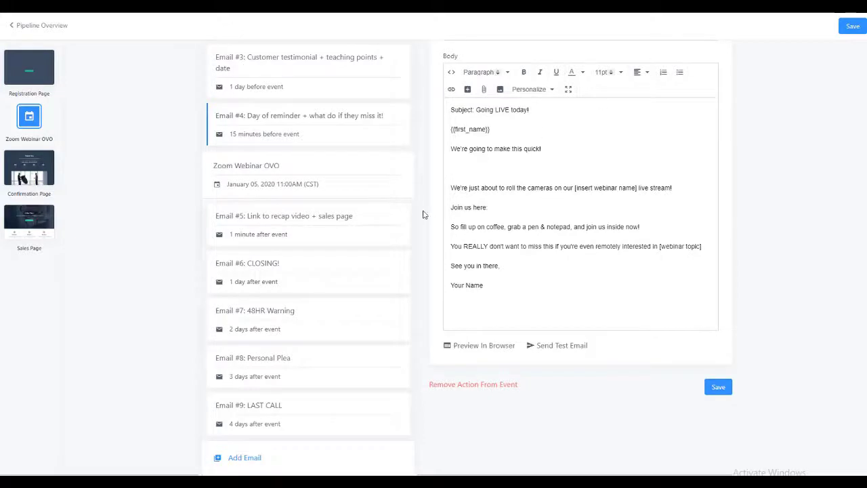
# Upload giphy.gif as an image into the Email #4 body and save the email
pyautogui.click(500, 90)
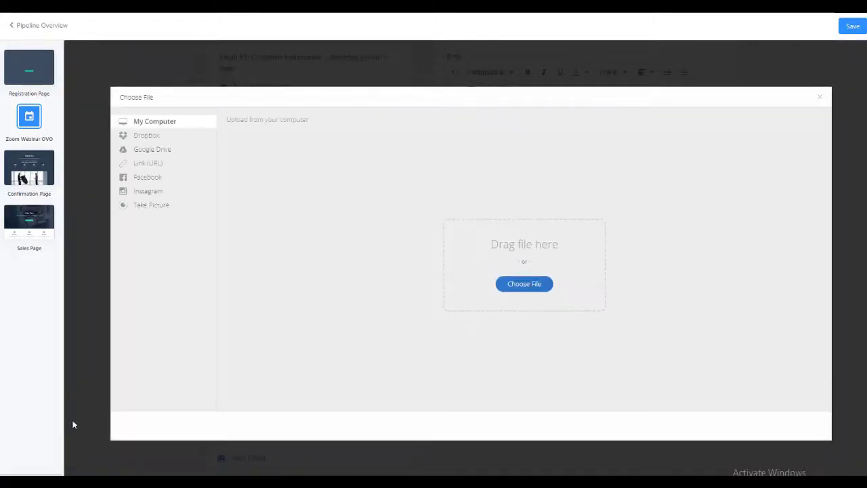
pyautogui.moveTo(384, 332); pyautogui.dragTo(449, 320)
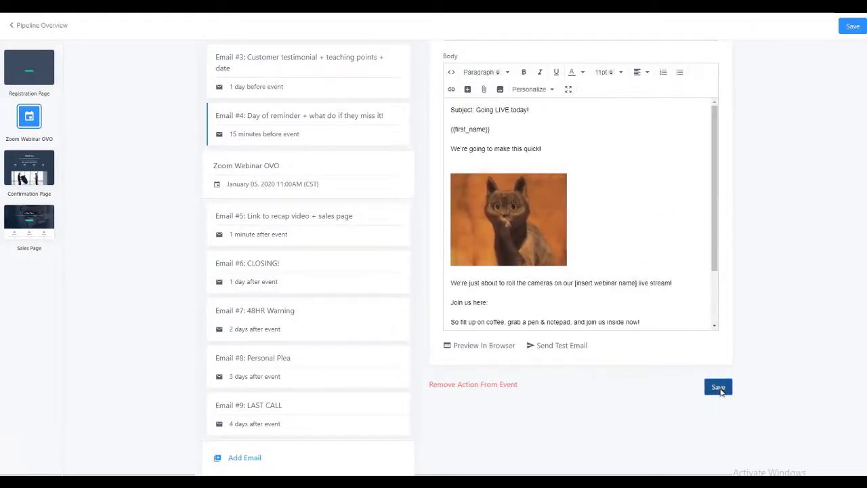
pyautogui.click(718, 387)
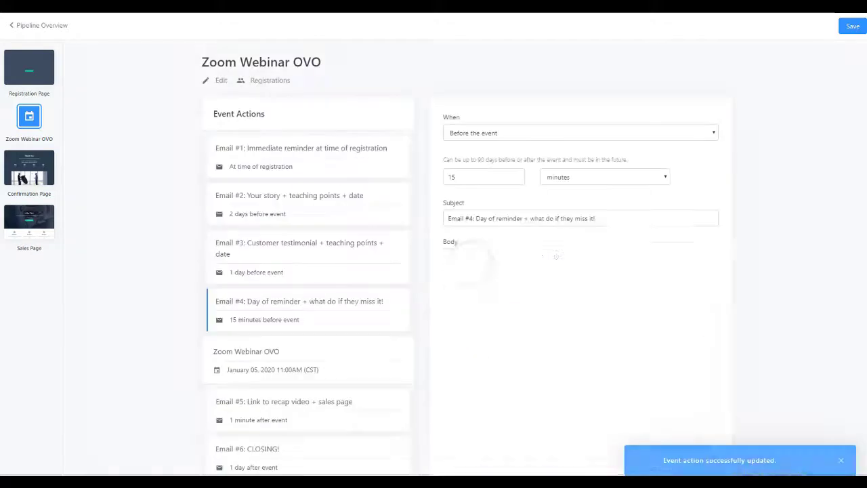
# Preview the reminder email in the browser, then add a blank line below the cat GIF
pyautogui.scroll(-2, 603, 326)
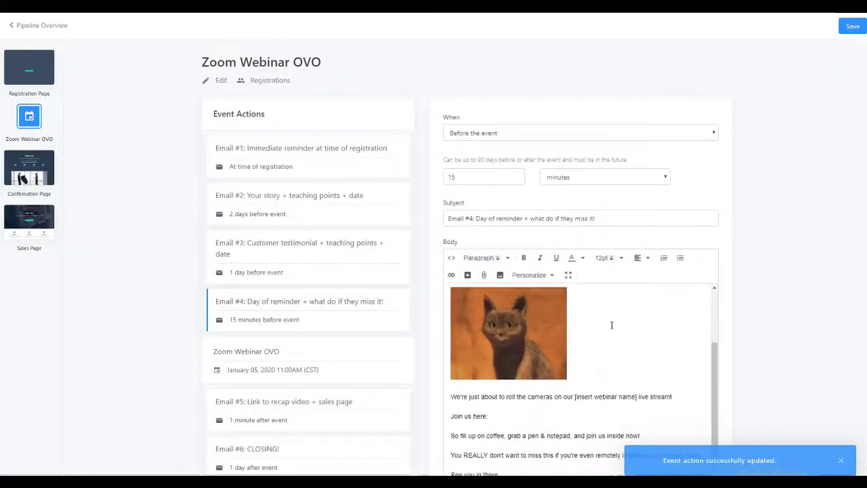
pyautogui.scroll(-1, 755, 223)
pyautogui.scroll(-2, 806, 225)
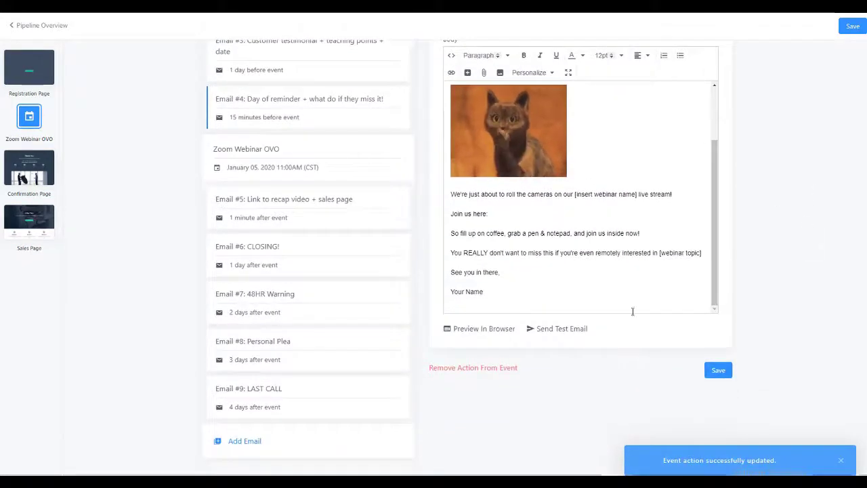
pyautogui.click(484, 329)
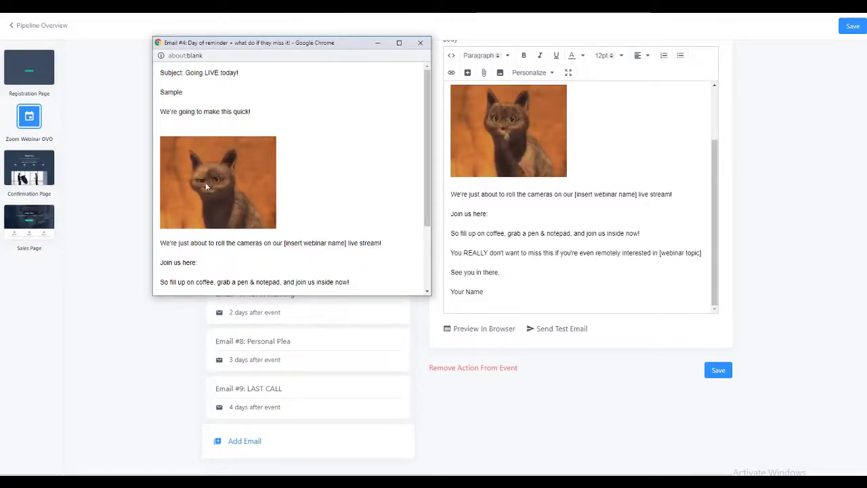
pyautogui.click(419, 44)
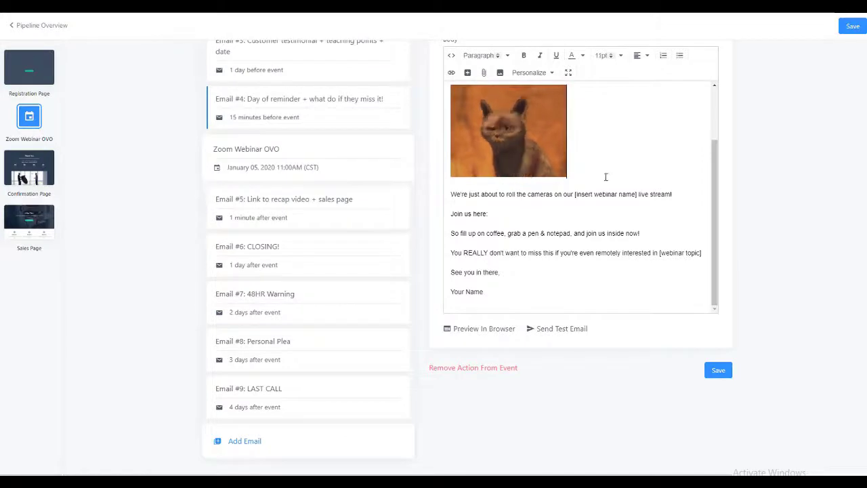
pyautogui.press('Return')
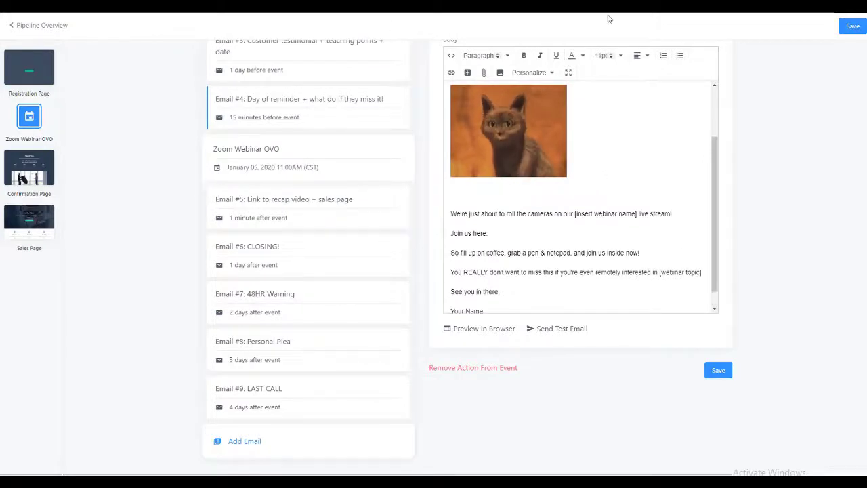
# Copy the cat GIF's embed code from its Giphy page
pyautogui.hotkey('alt', 'Tab')
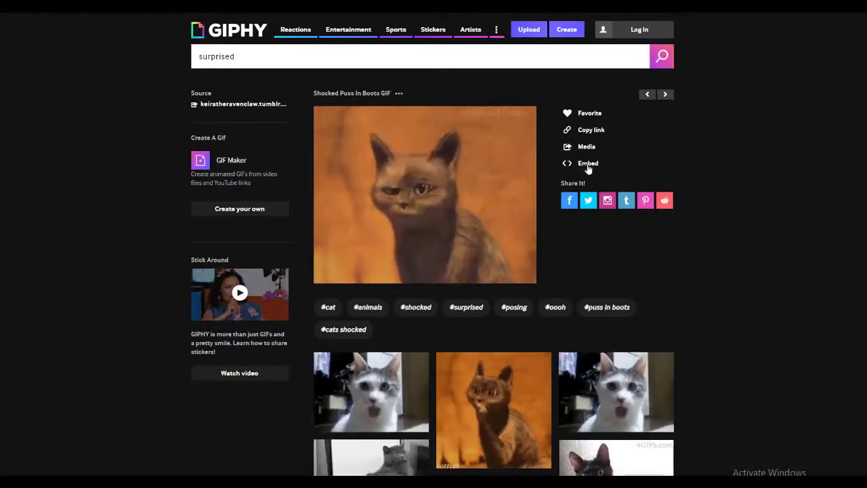
pyautogui.click(587, 166)
pyautogui.click(370, 205)
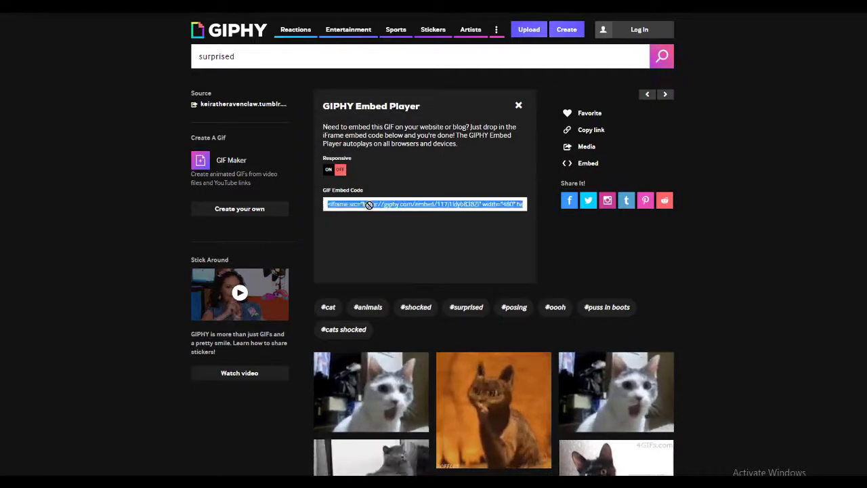
pyautogui.hotkey('ctrl', 'c')
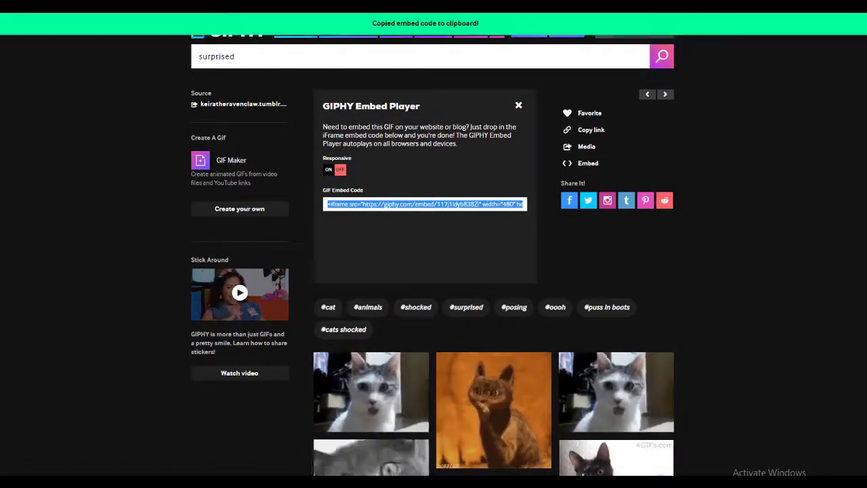
# Paste the Giphy iframe embed code into the email's HTML source below the cat GIF
pyautogui.hotkey('alt', 'Tab')
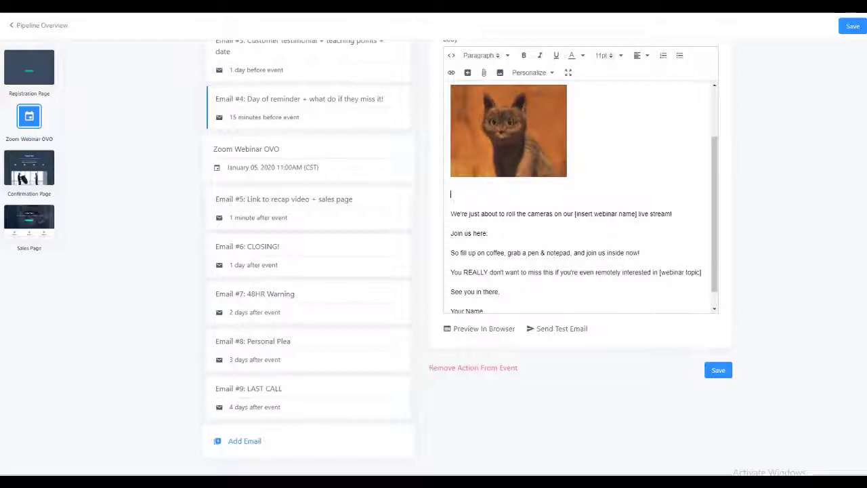
pyautogui.click(452, 56)
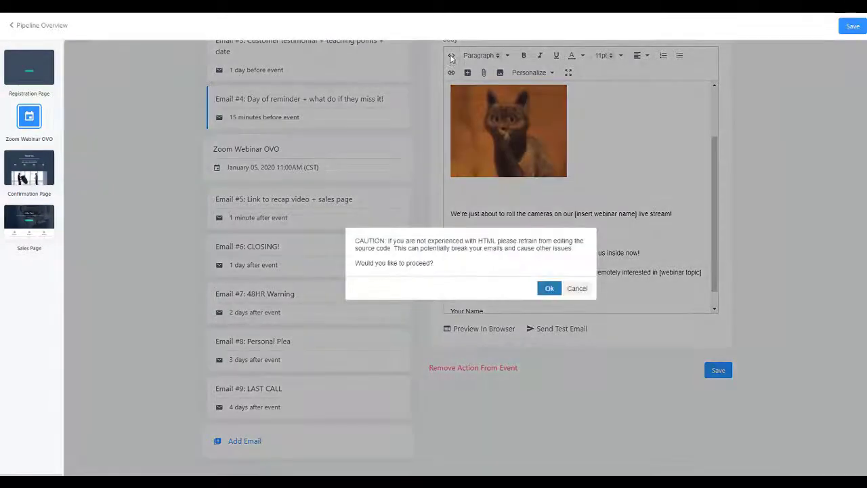
pyautogui.click(550, 288)
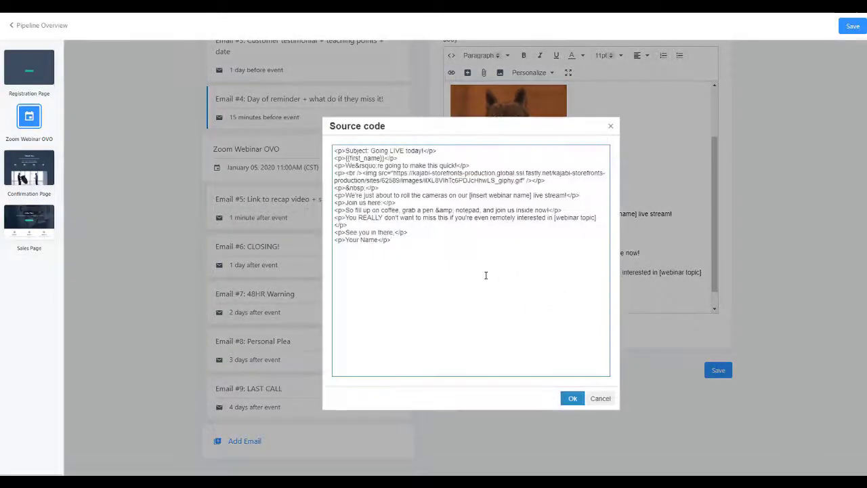
pyautogui.click(432, 255)
pyautogui.hotkey('ctrl', 'v')
pyautogui.click(573, 399)
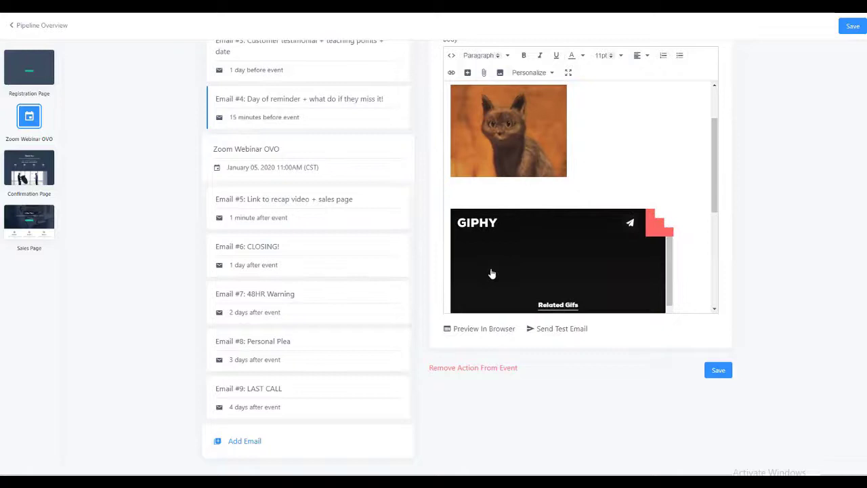
# Preview the email to check the 'via GIPHY' embed under the cat GIF
pyautogui.click(466, 330)
pyautogui.scroll(-1, 151, 166)
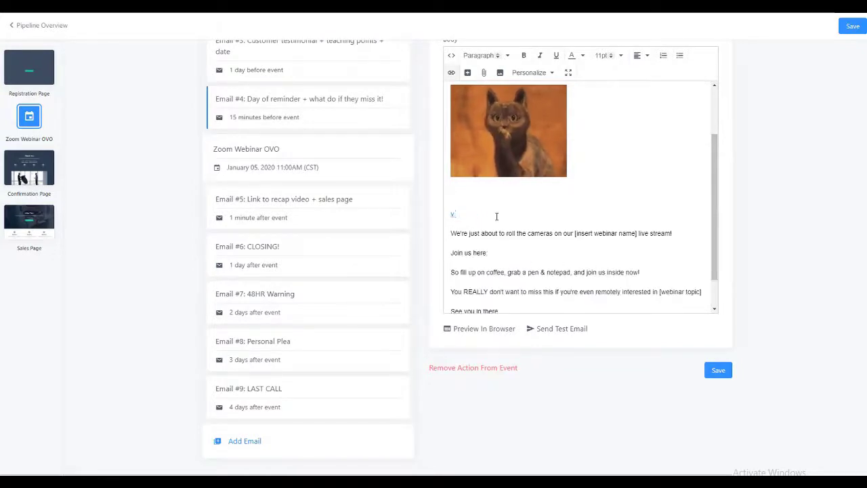
# Delete the stray 'v' line left beneath the cat GIF
pyautogui.press('BackSpace')
pyautogui.press('BackSpace')
pyautogui.scroll(1, 524, 191)
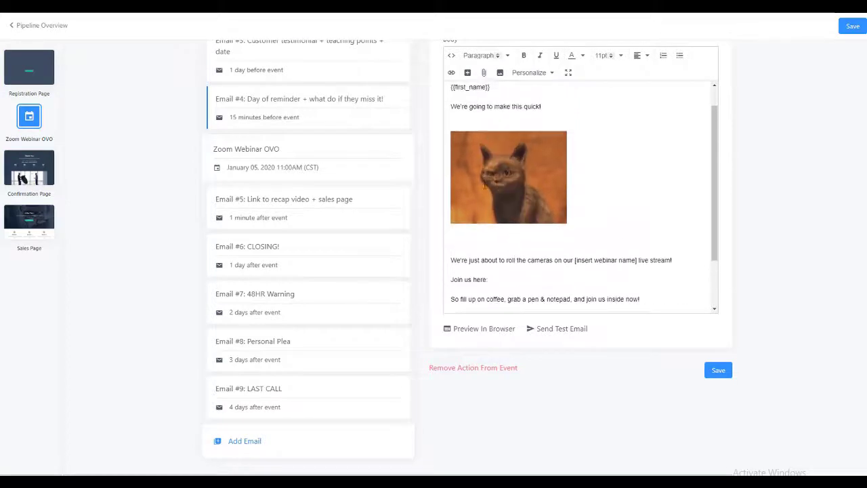